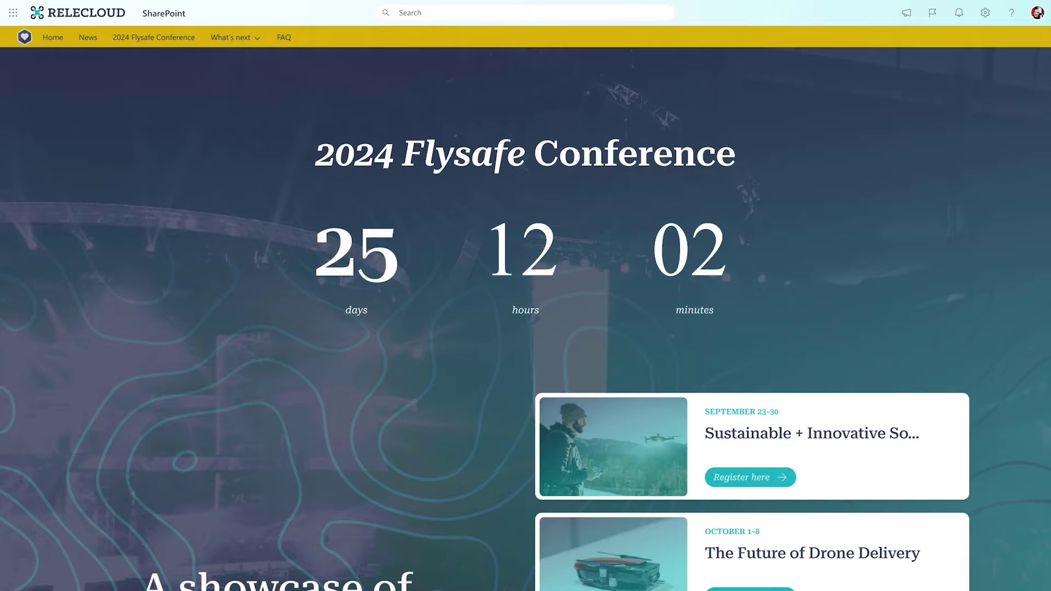
scroll(525, 317, "down", 7)
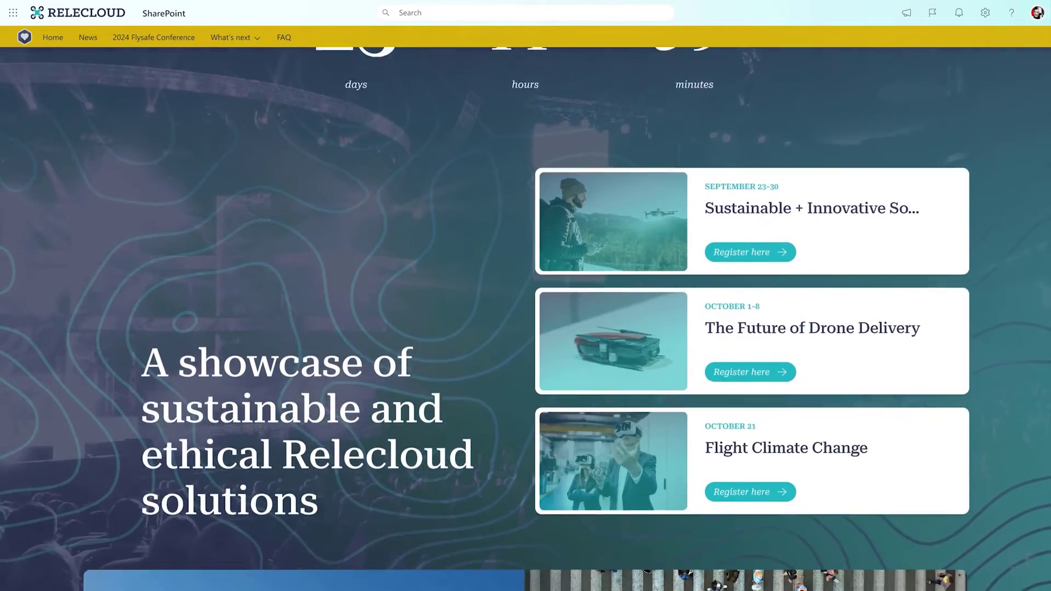
scroll(526, 317, "down", 10)
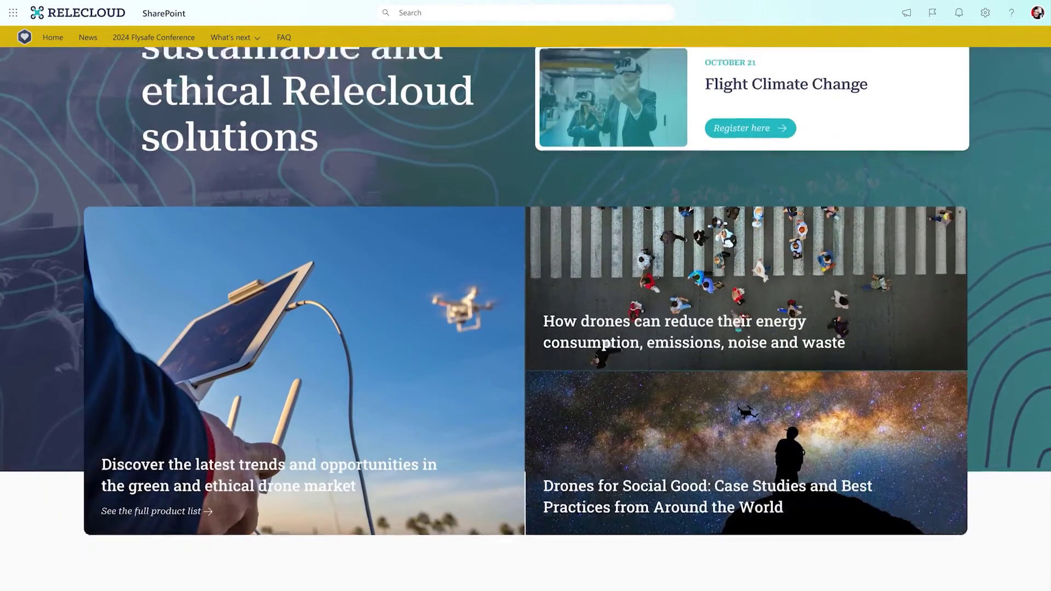
scroll(525, 318, "down", 6)
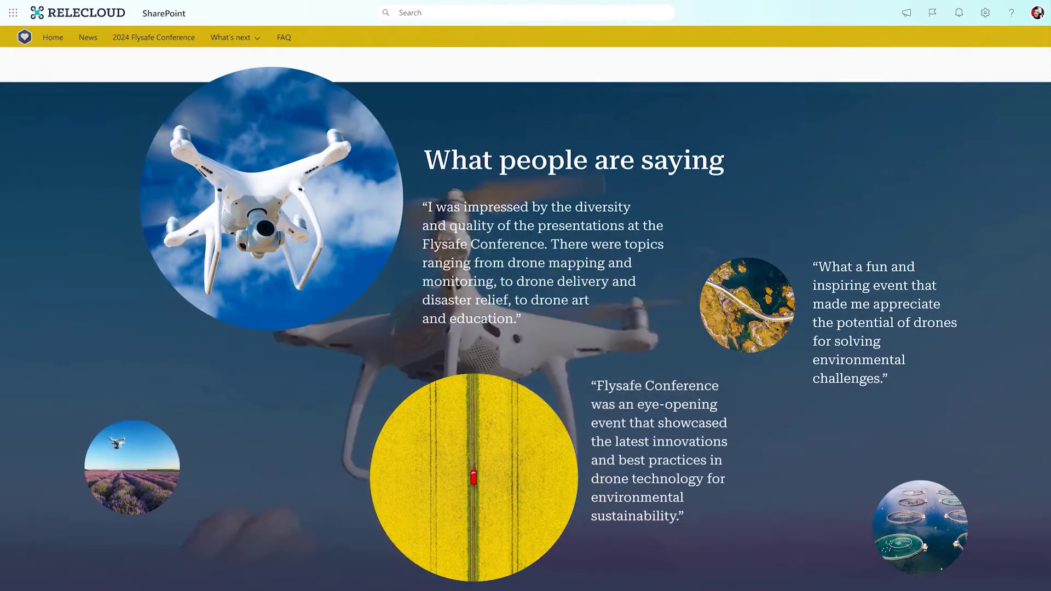
scroll(526, 318, "down", 2)
scroll(526, 318, "down", 10)
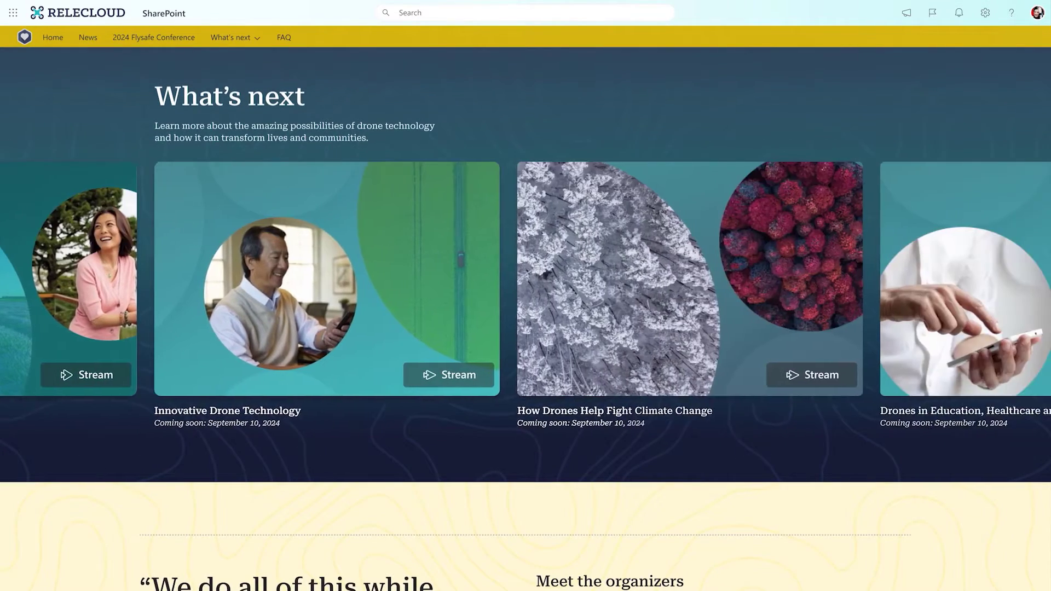
scroll(526, 318, "down", 6)
scroll(525, 318, "down", 5)
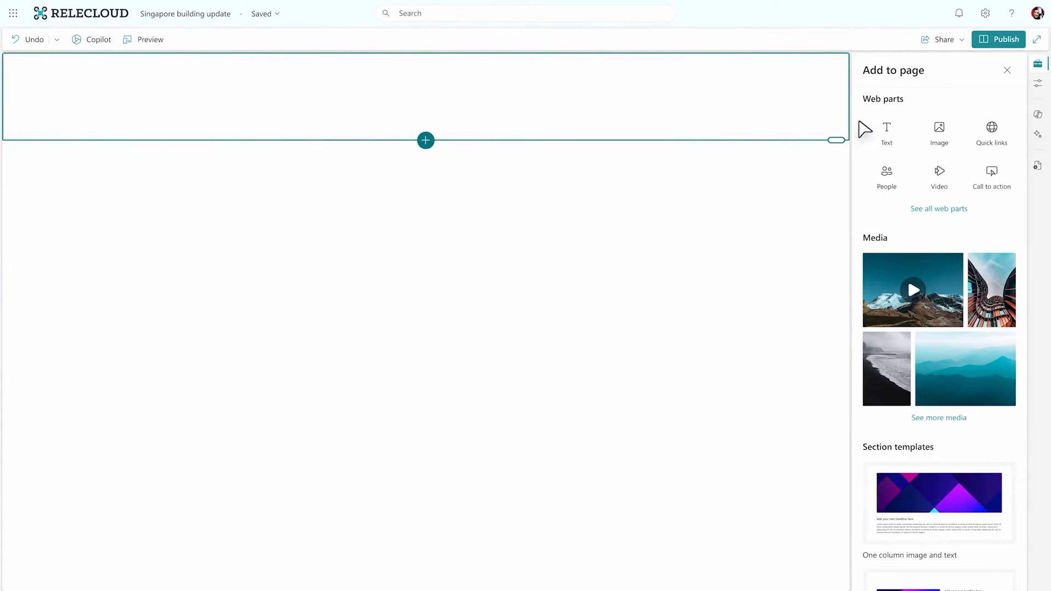
Step: Add a 'Collaborate without boundaries' text heading to the forest banner and make the banner taller
left_click_drag(887, 131, 495, 108)
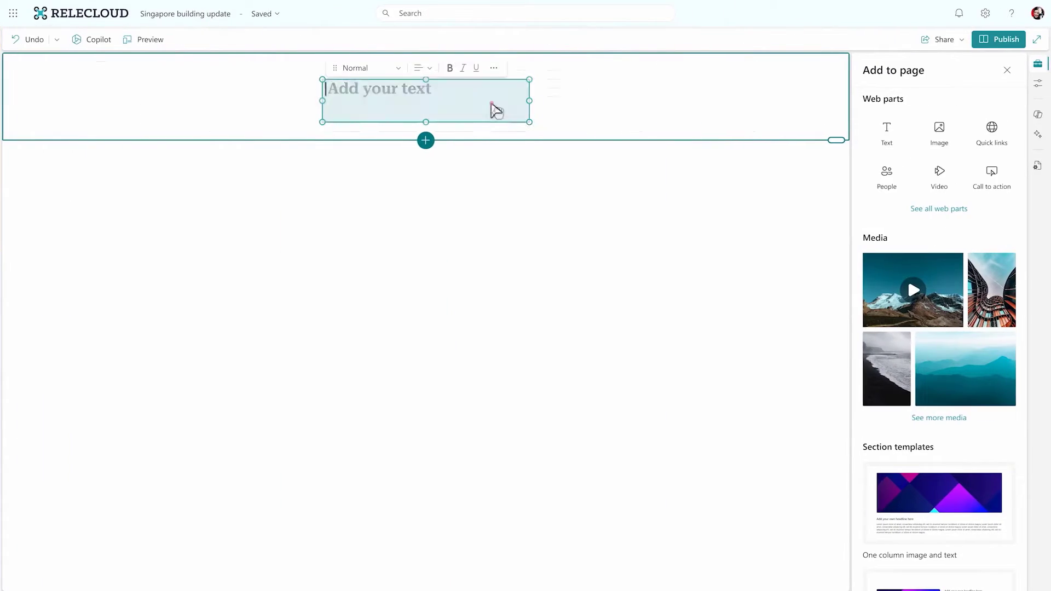
type("Collaborate without boundaries")
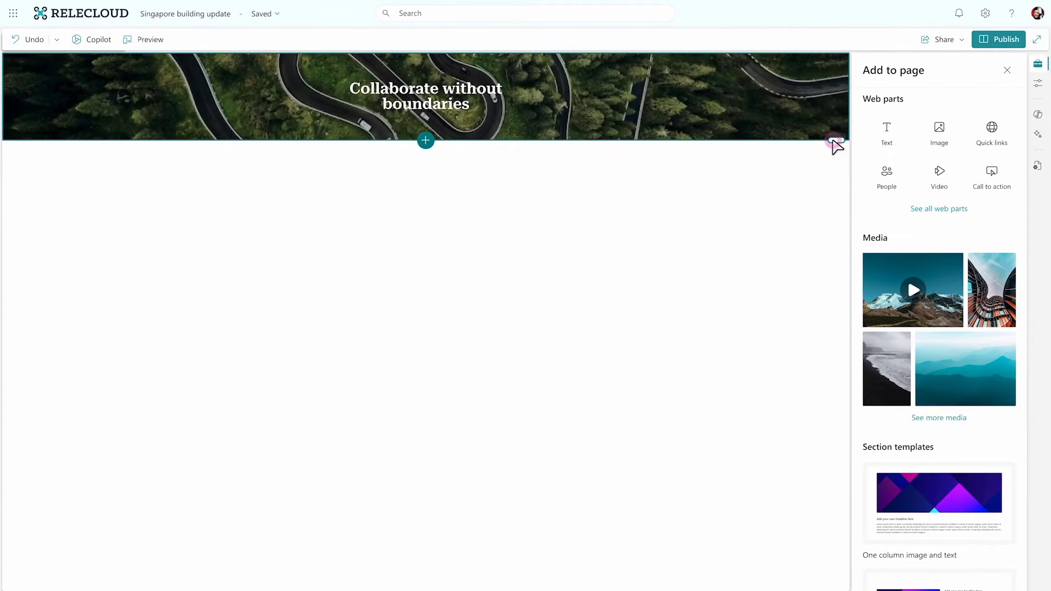
left_click_drag(835, 145, 836, 545)
Step: Widen the heading text box across the banner and move it to mid-banner
left_click(500, 110)
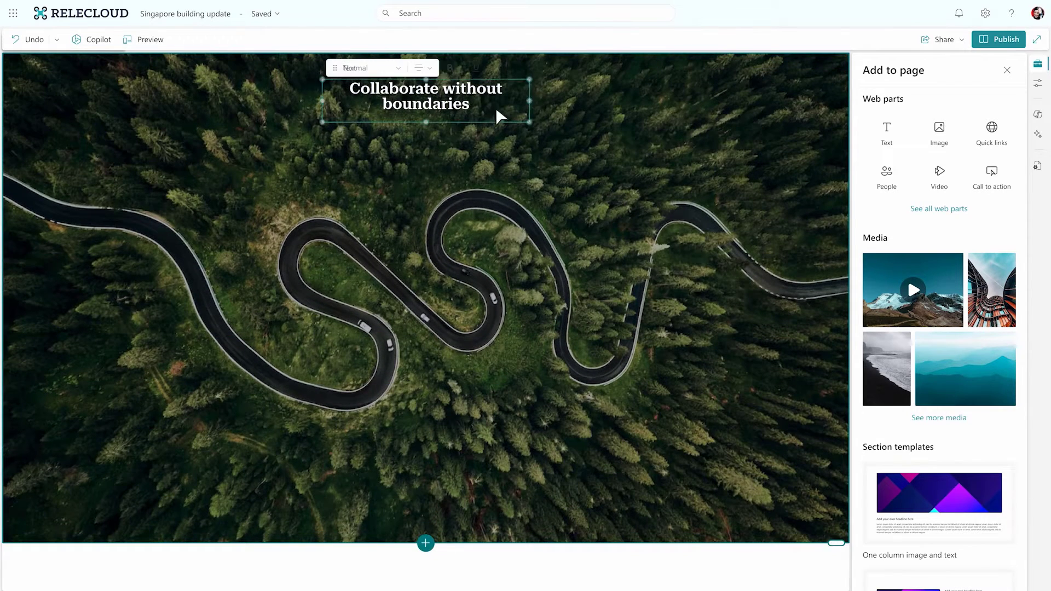
left_click_drag(529, 138, 689, 163)
left_click_drag(111, 71, 111, 71)
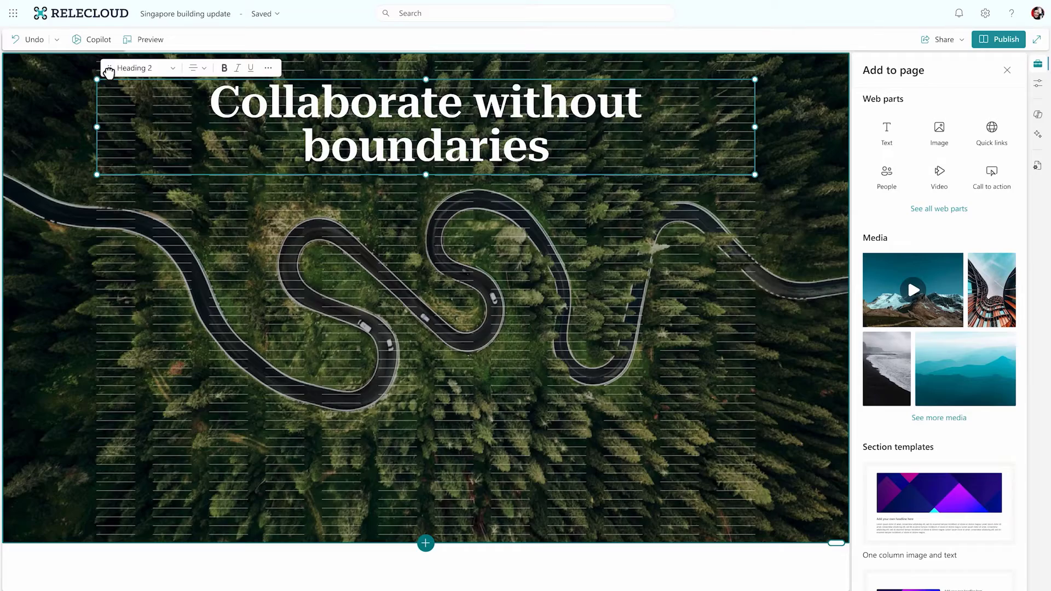
left_click_drag(109, 71, 106, 237)
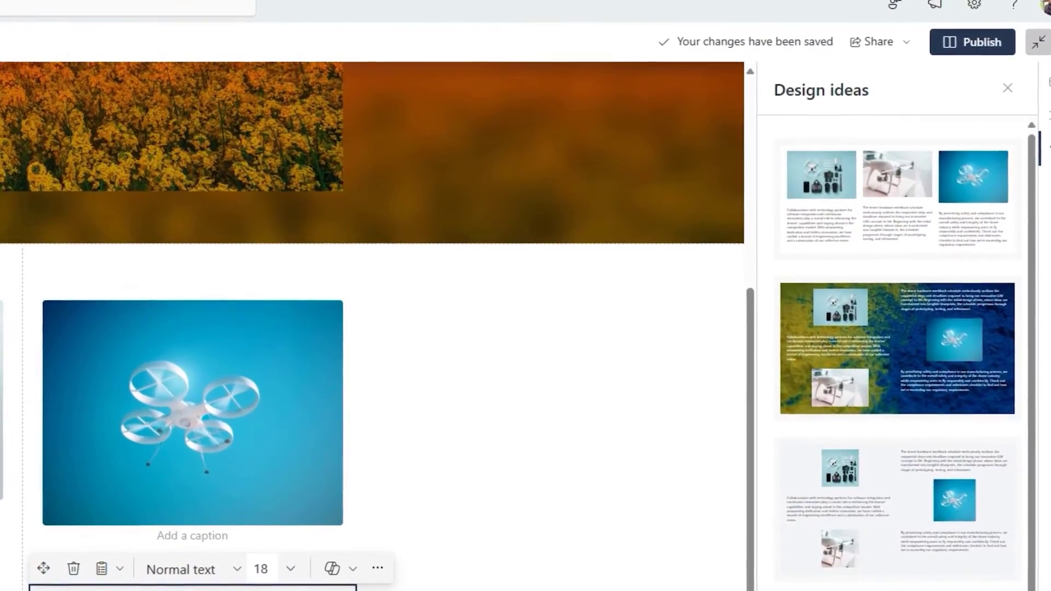
Step: Scroll down through the Product Launch Weekly Update page to reach the create-a-page start screen
scroll(898, 356, "down", 2)
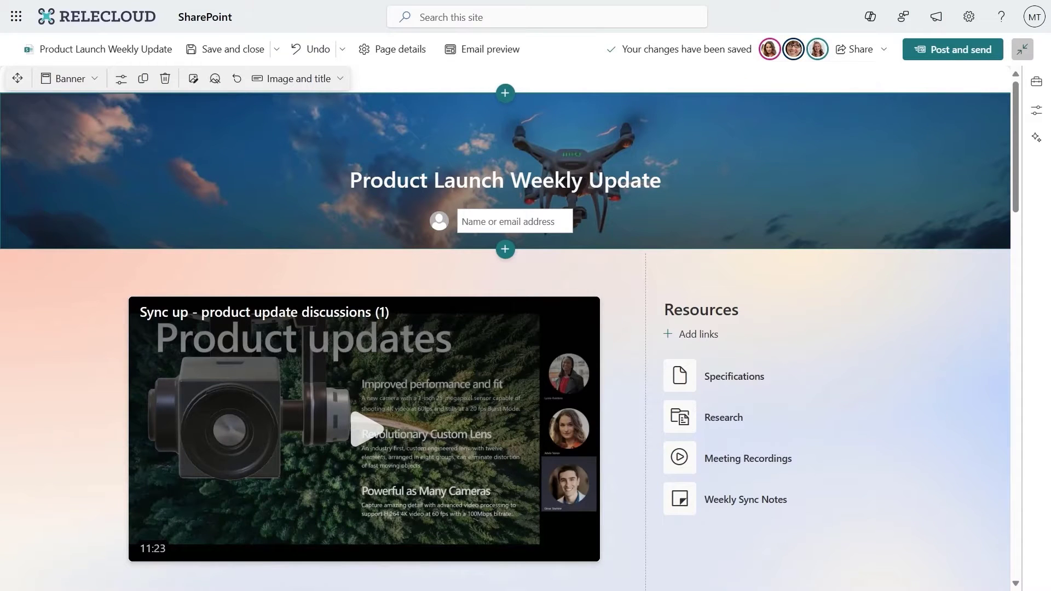
scroll(510, 329, "down", 7)
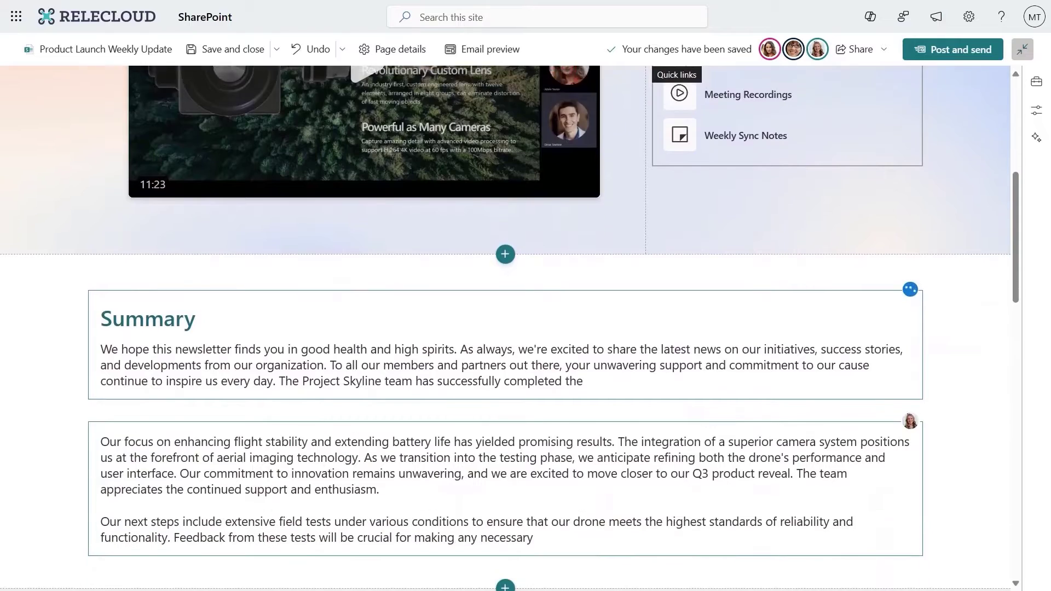
scroll(510, 328, "down", 2)
scroll(510, 164, "down", 2)
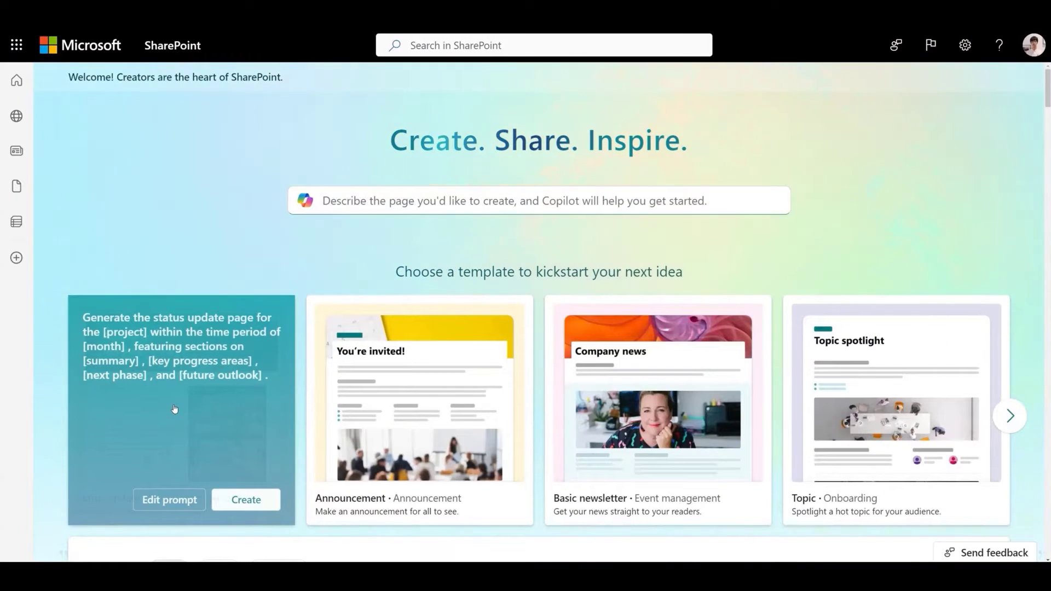
Step: Have Copilot generate the new campus building status page with a Quote section, referencing the campus building document
left_click(175, 505)
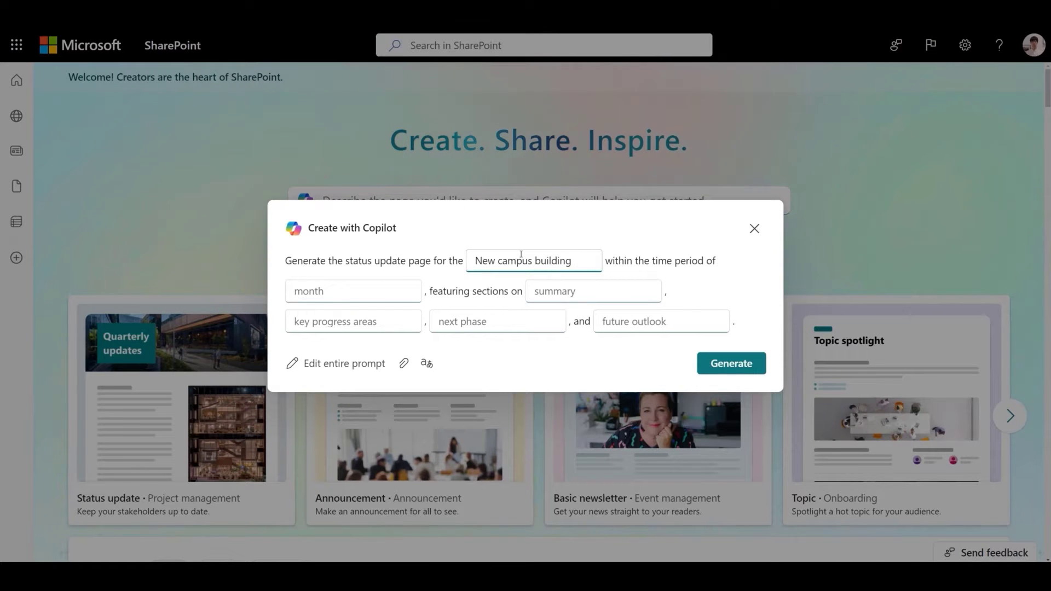
type("date")
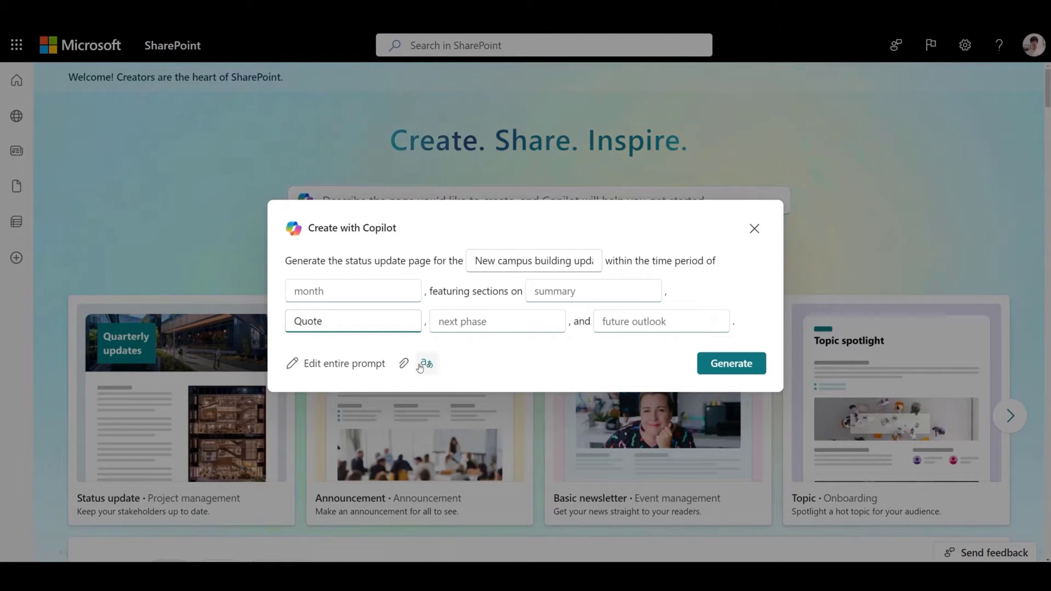
left_click(403, 366)
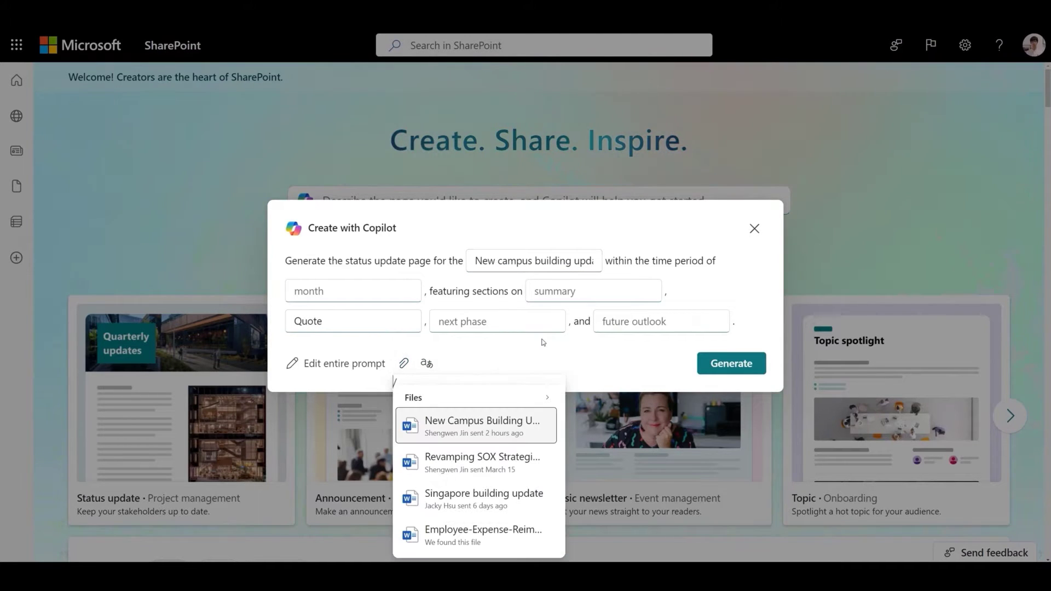
key("Return")
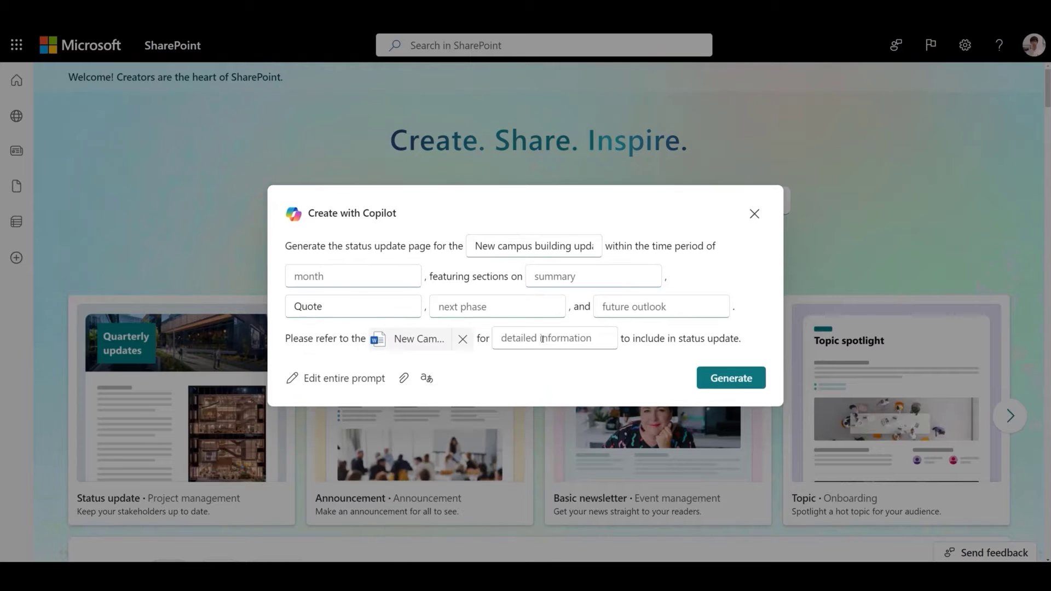
left_click(749, 377)
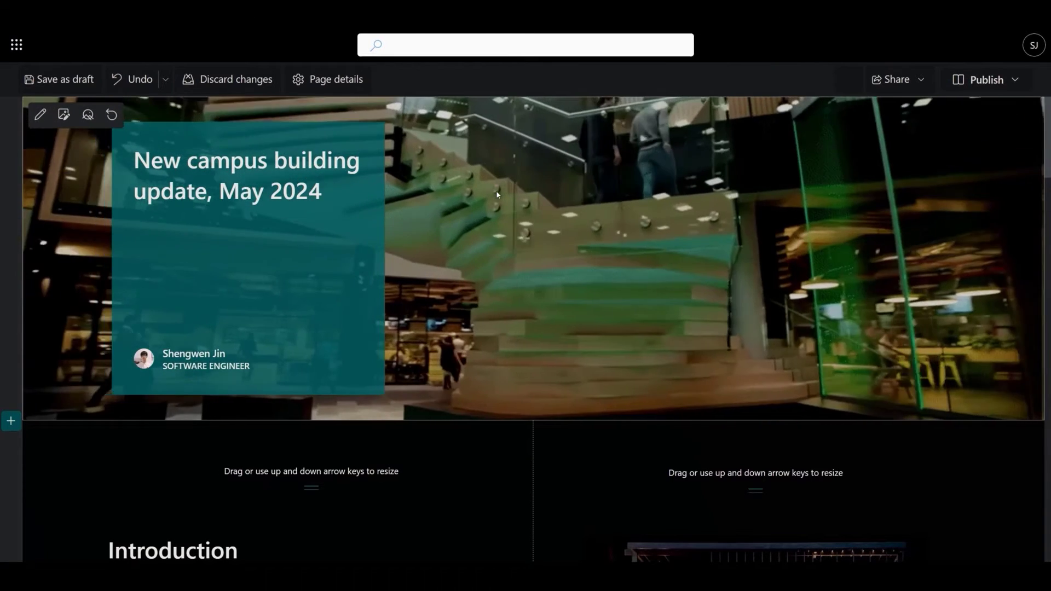
Step: Review the Introduction, Quote, Next phase and Future Outlook sections, then select the Future Outlook text
scroll(497, 194, "down", 1)
scroll(497, 195, "down", 6)
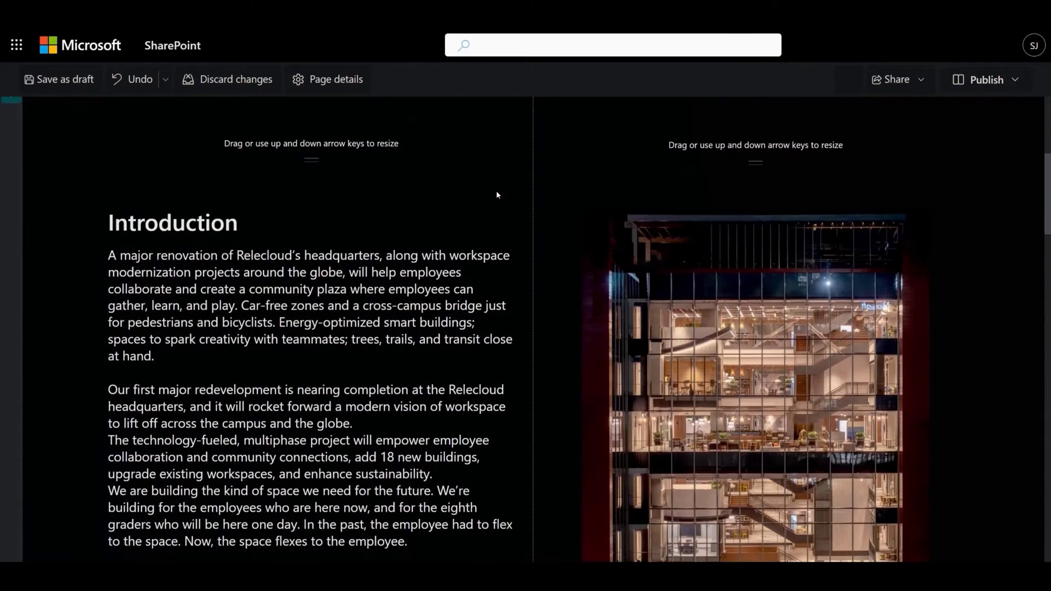
scroll(497, 195, "down", 8)
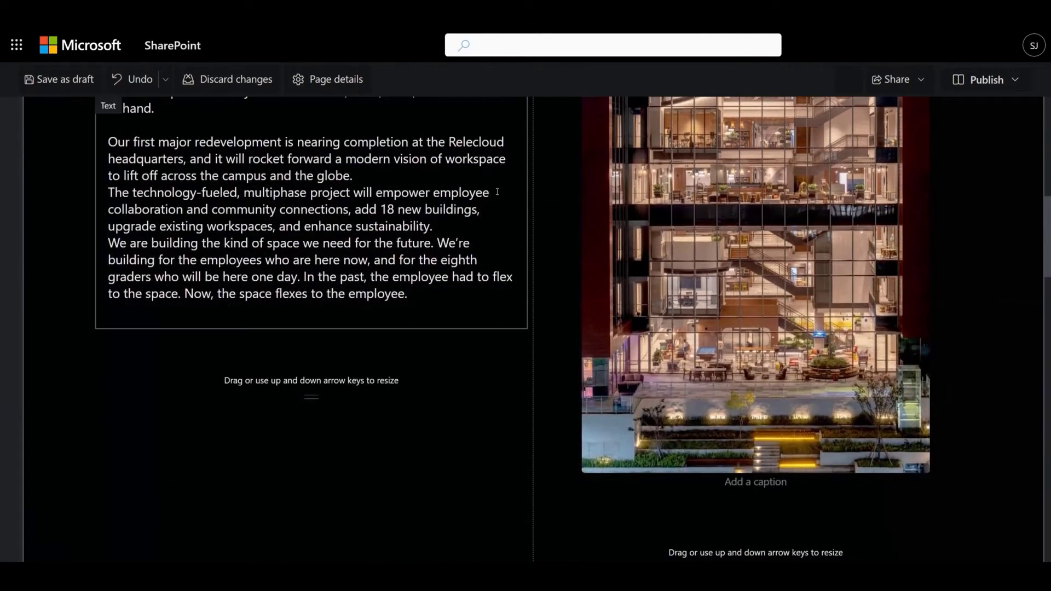
scroll(458, 219, "down", 1)
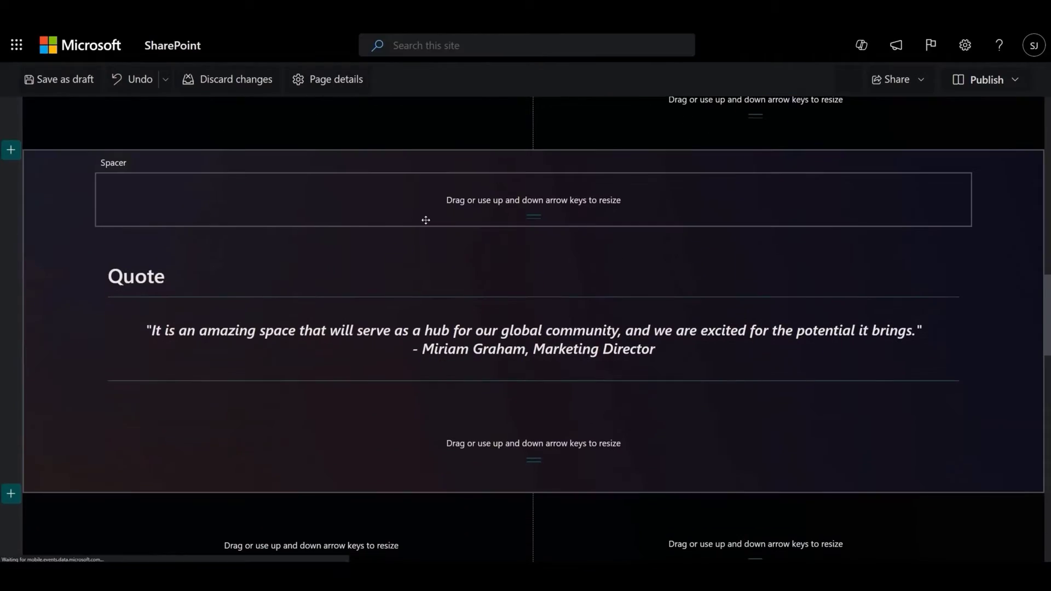
scroll(426, 219, "down", 5)
scroll(441, 225, "down", 2)
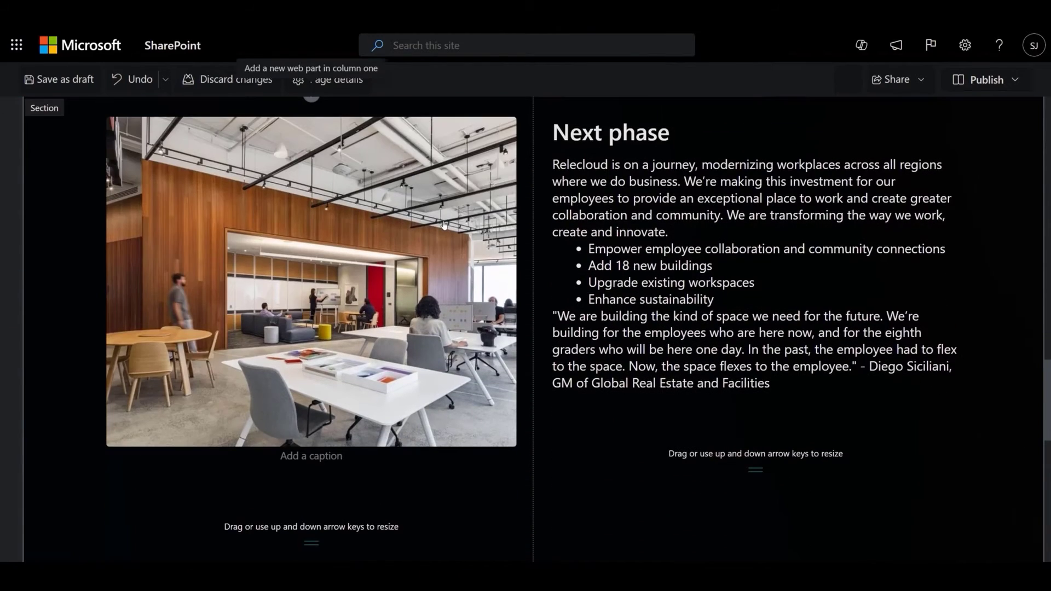
scroll(444, 225, "down", 3)
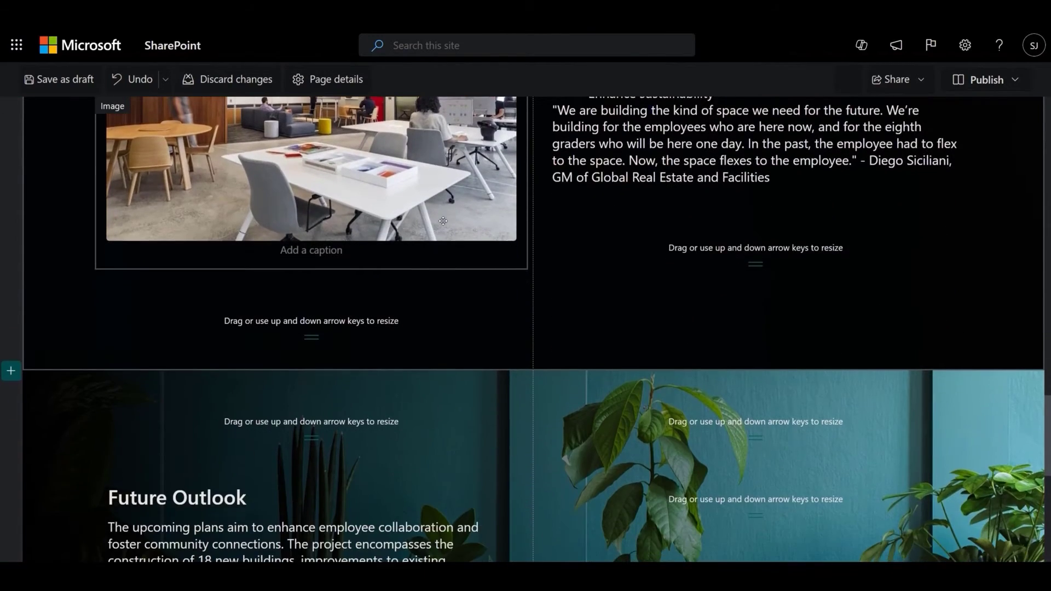
scroll(443, 220, "down", 2)
scroll(443, 220, "down", 2)
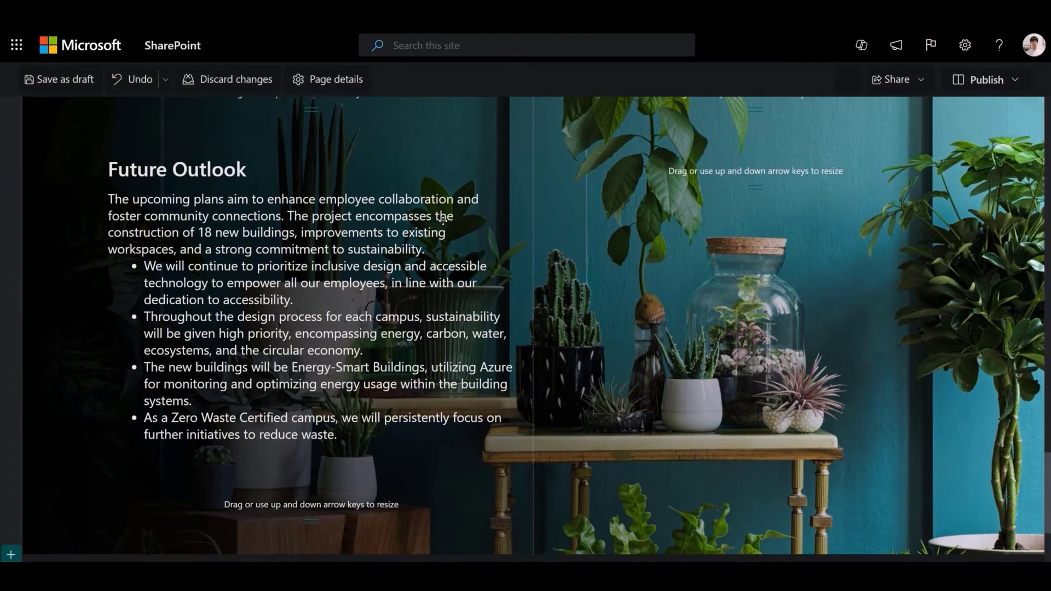
left_click(424, 235)
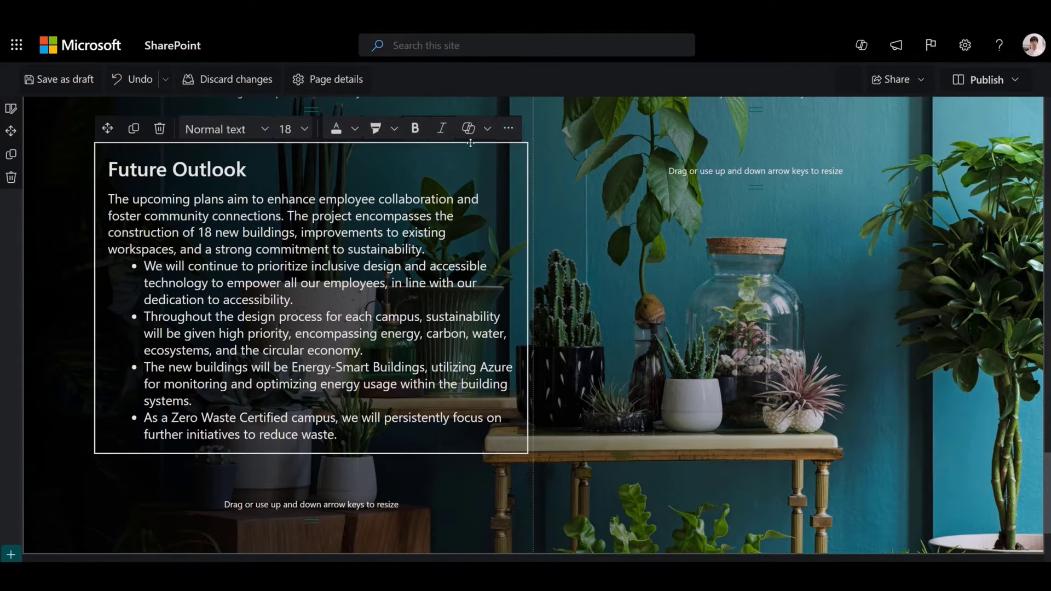
Step: Replace the Future Outlook text with Copilot's rewritten version headed Future Plans
left_click(487, 130)
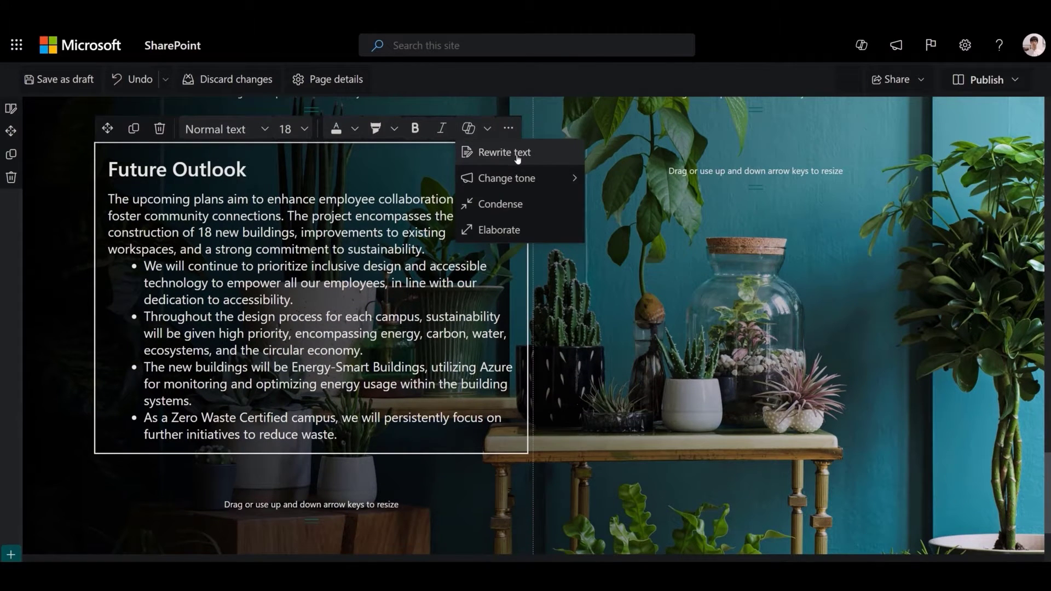
left_click(518, 154)
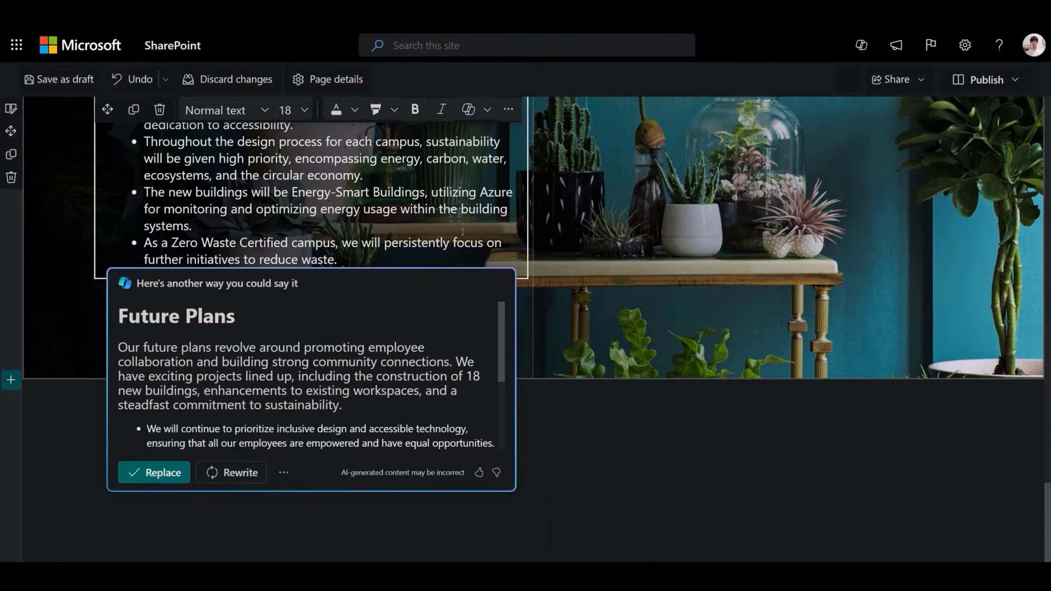
scroll(378, 401, "down", 3)
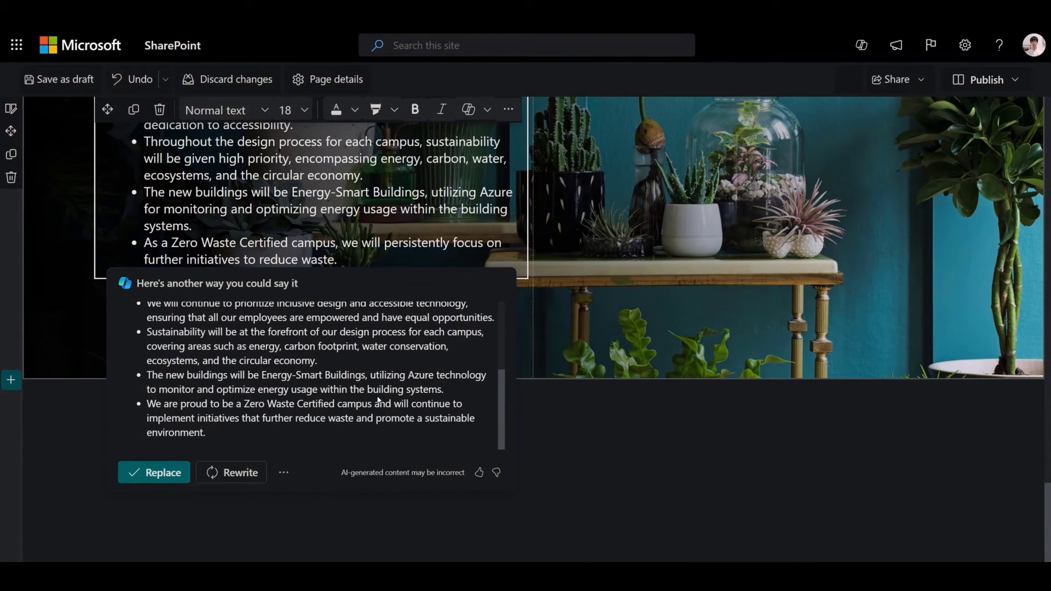
left_click(162, 482)
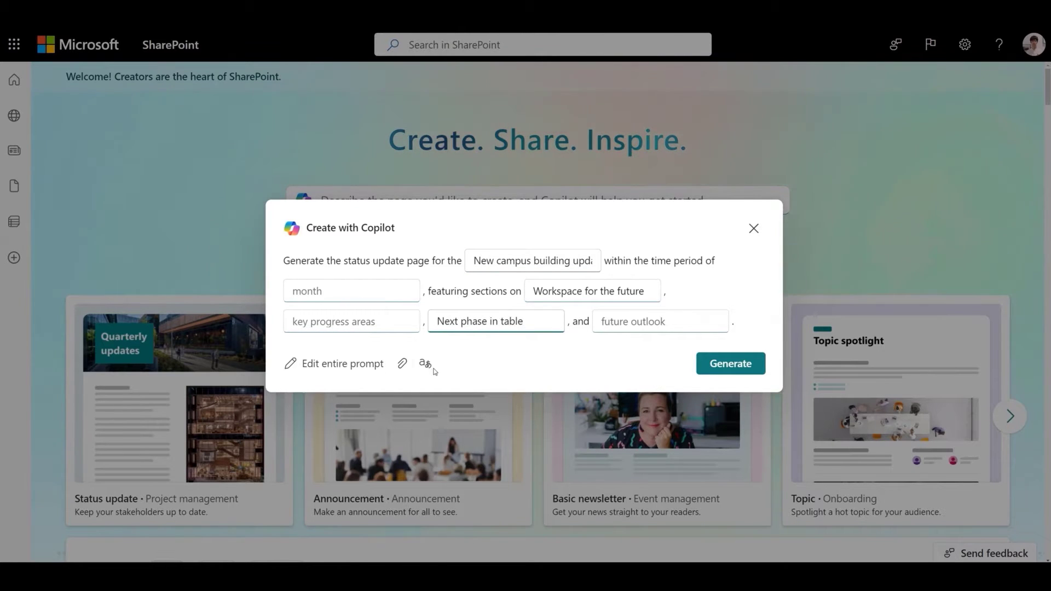
Step: Generate a Spanish version of the status update page using the attached New Campus Building file
left_click(402, 364)
left_click(476, 423)
left_click(426, 379)
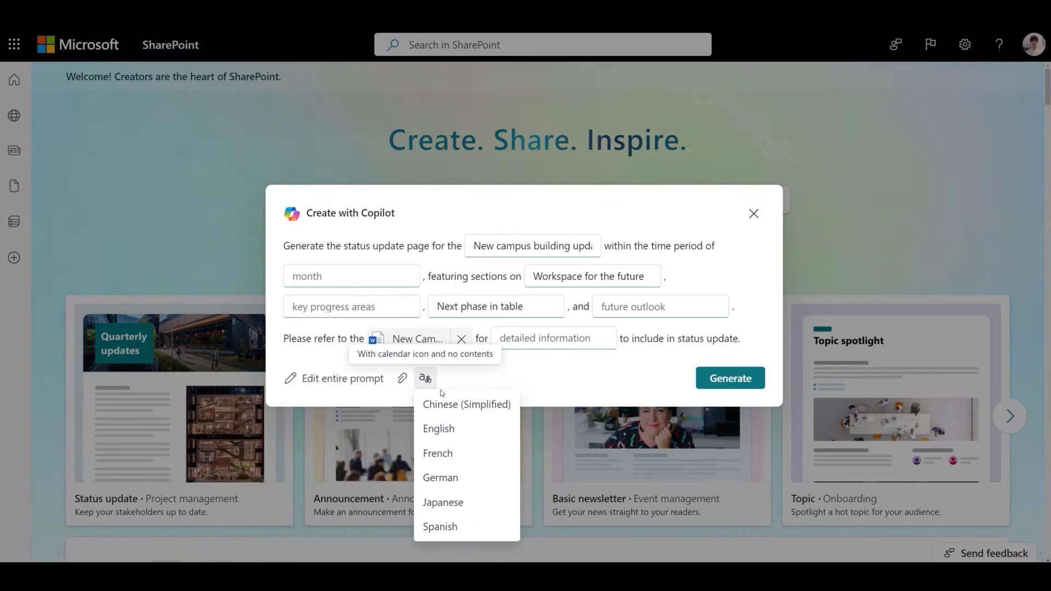
left_click(441, 527)
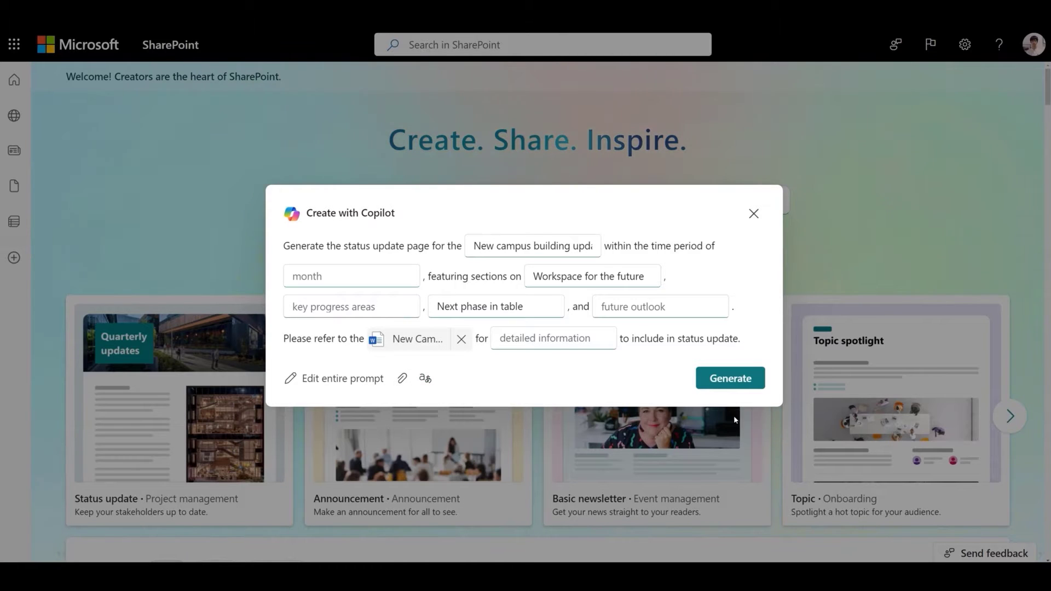
left_click(718, 378)
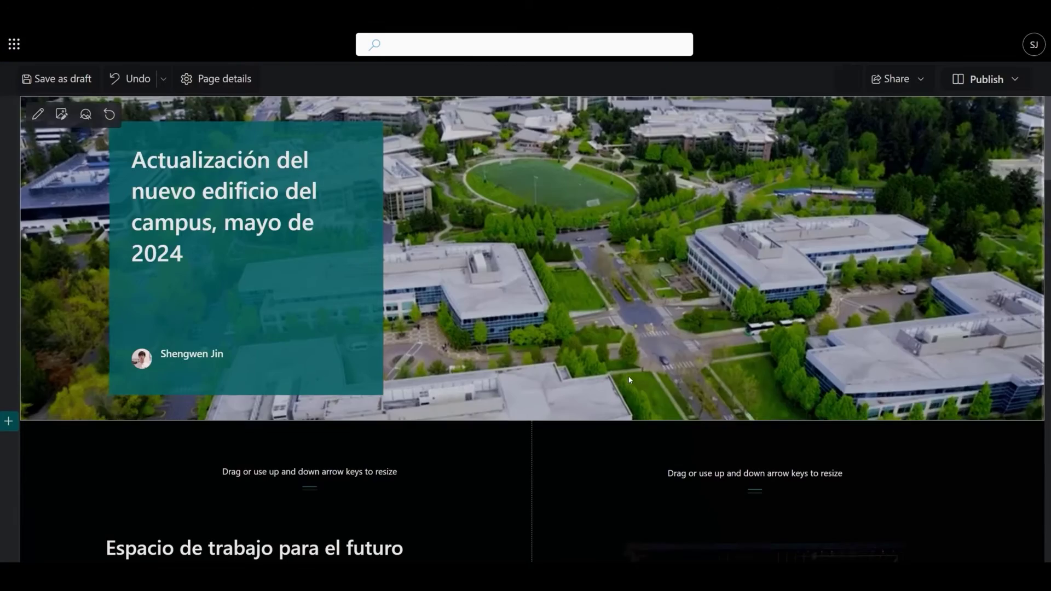
Step: Scroll the Spanish draft and have Copilot rewrite the Perspectivas Futuras text
scroll(455, 295, "down", 3)
scroll(455, 295, "down", 15)
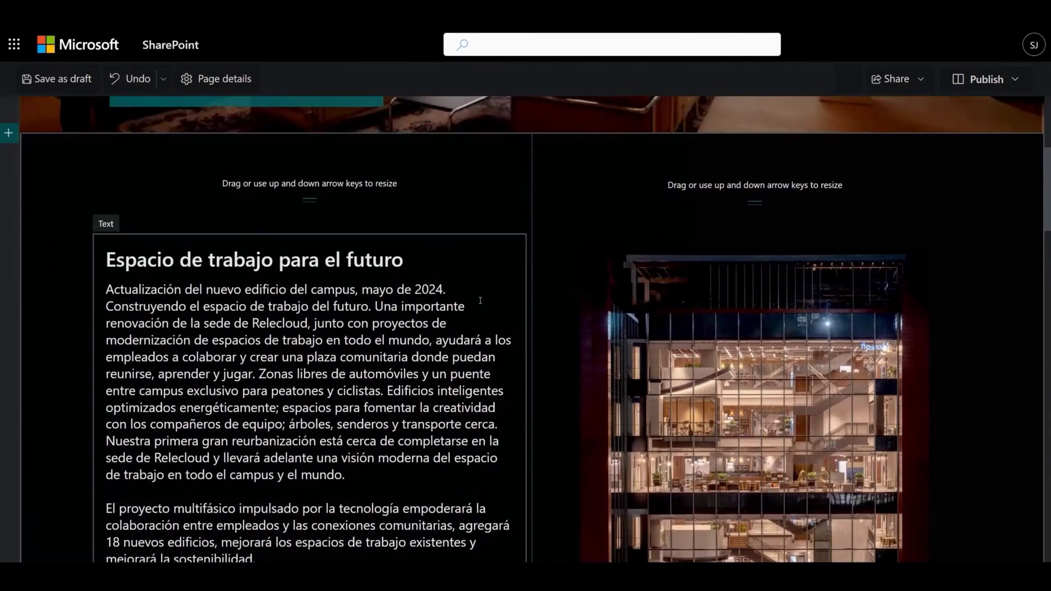
scroll(474, 315, "down", 12)
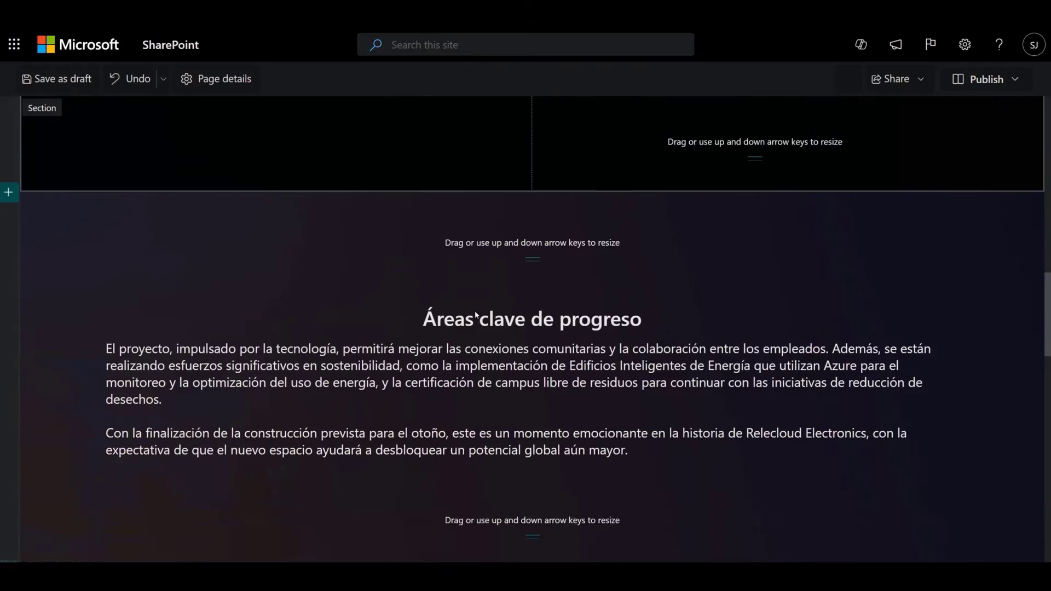
scroll(448, 341, "down", 10)
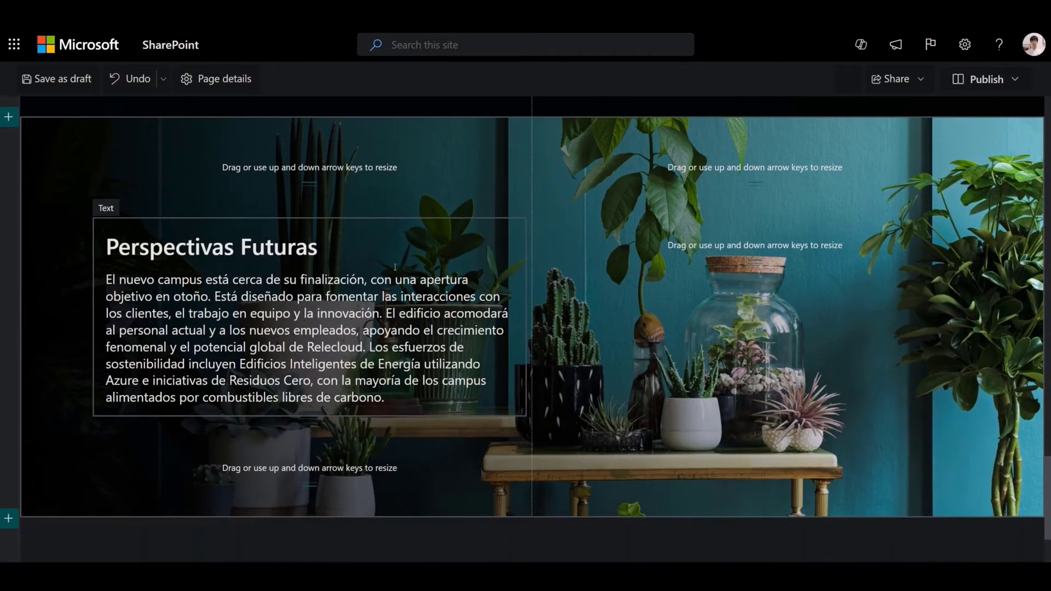
left_click(394, 267)
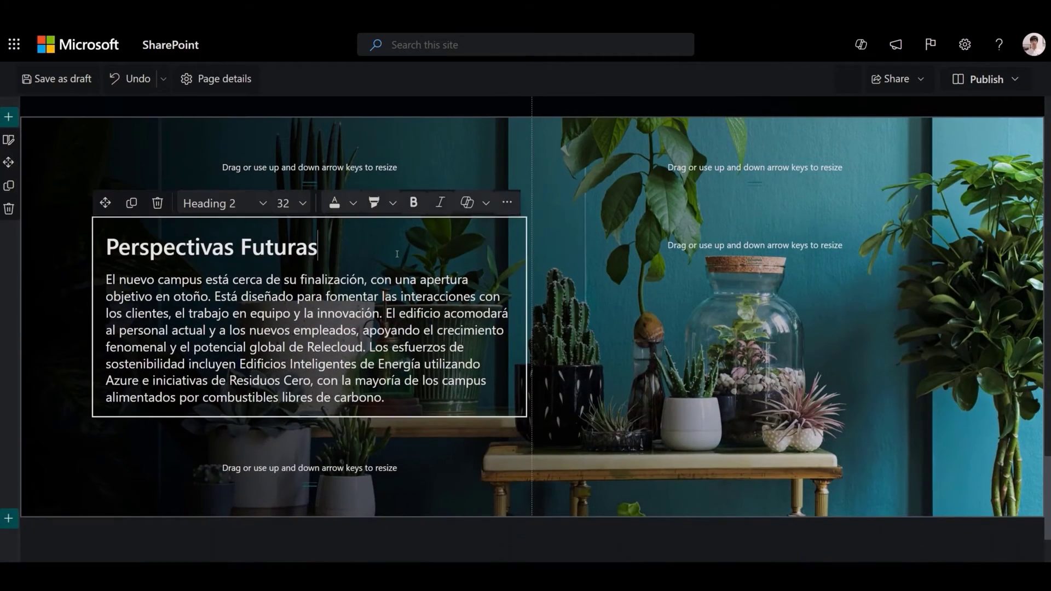
left_click(467, 202)
left_click(512, 226)
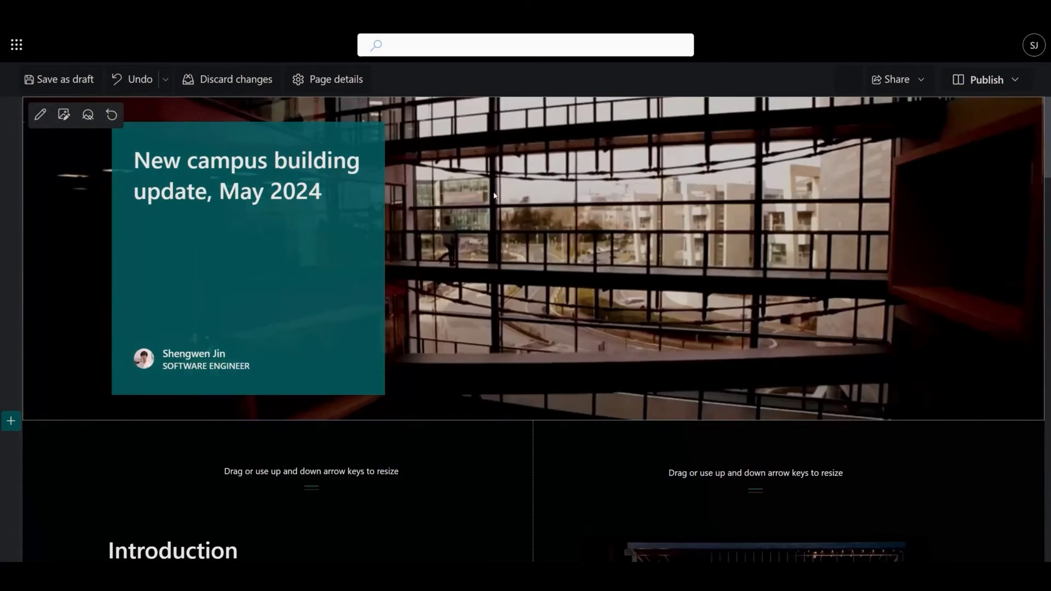
scroll(497, 194, "down", 2)
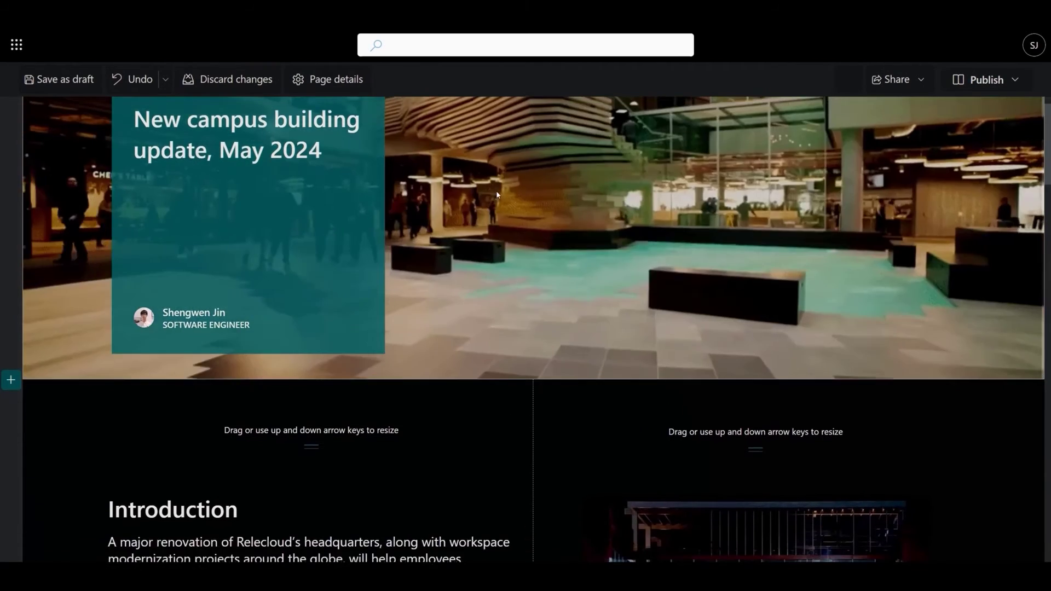
scroll(498, 195, "down", 2)
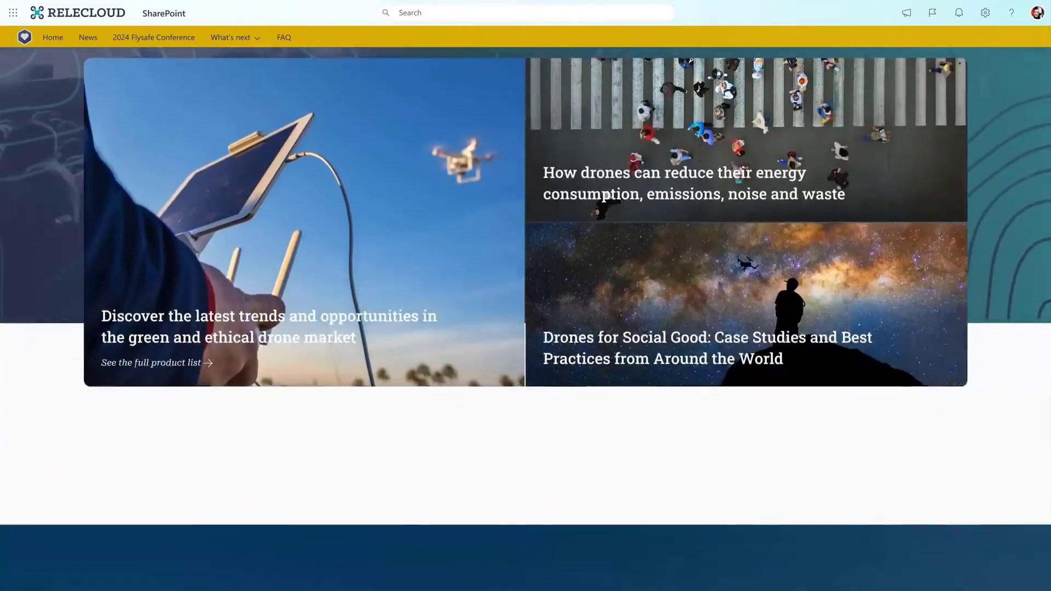
scroll(494, 452, "down", 5)
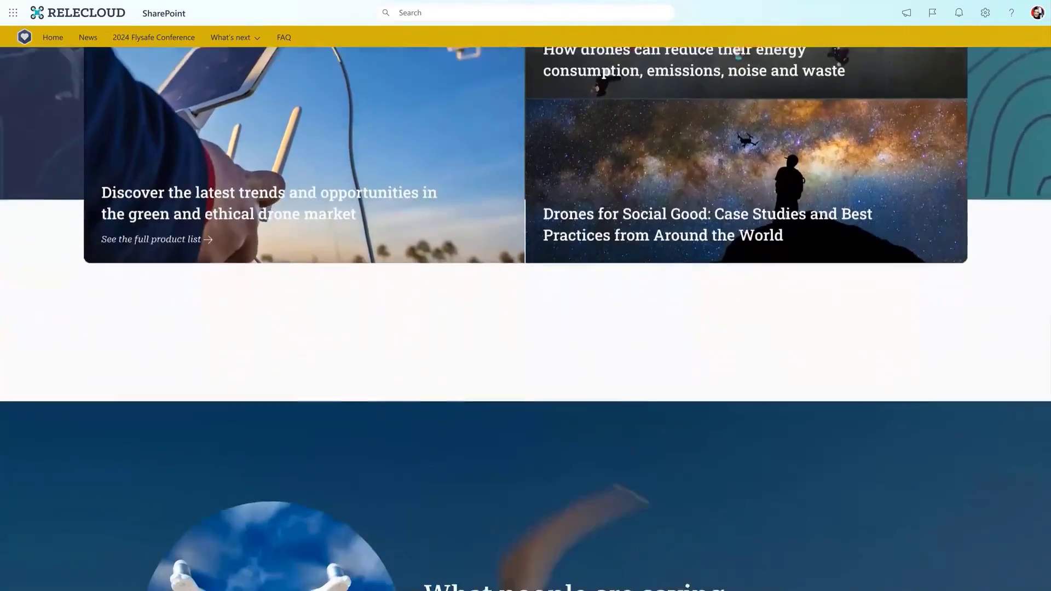
scroll(525, 317, "down", 5)
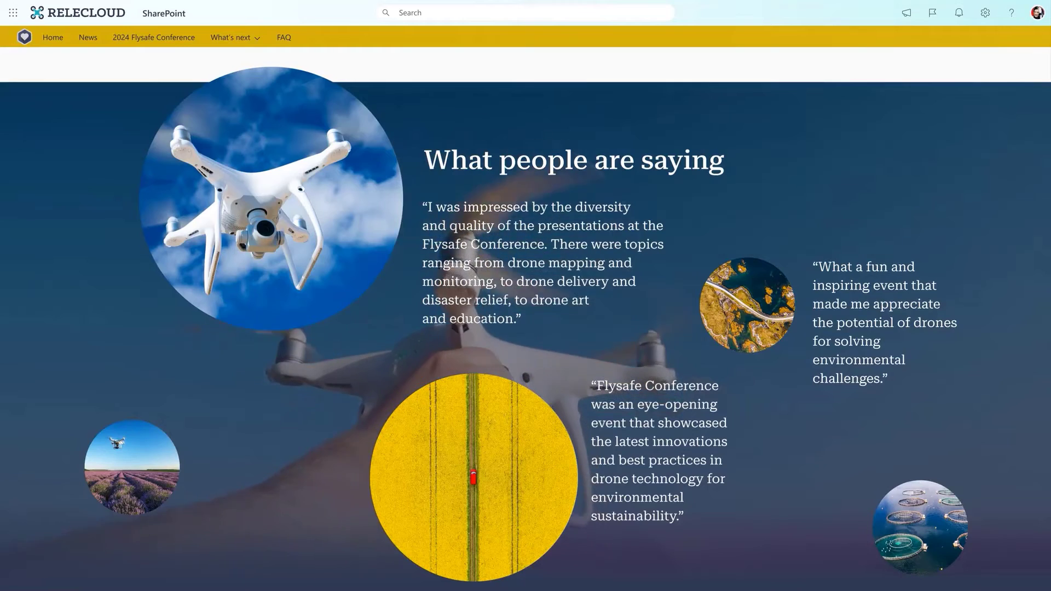
scroll(525, 317, "down", 4)
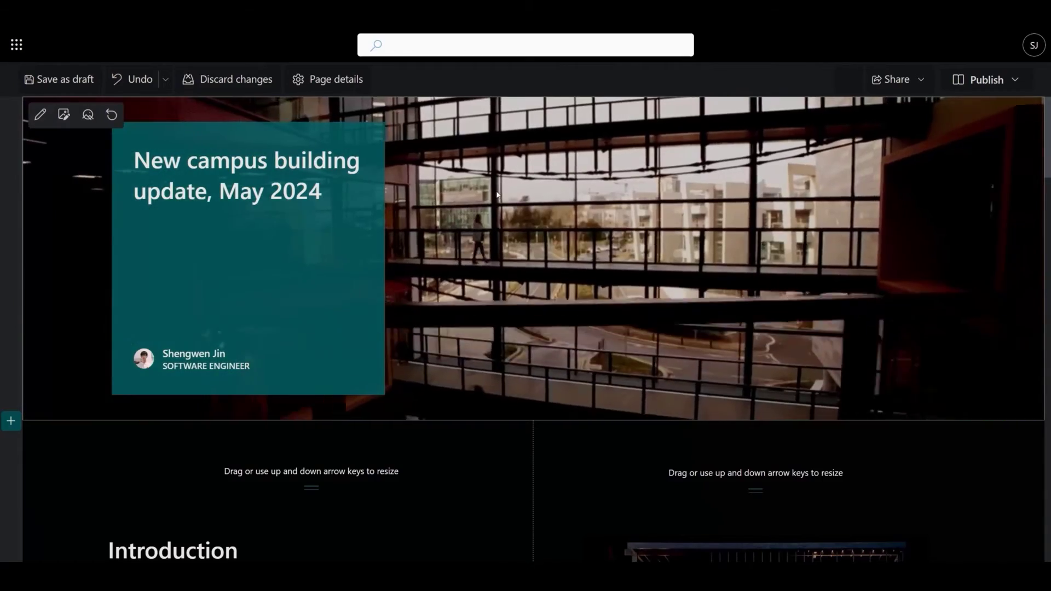
scroll(498, 195, "down", 3)
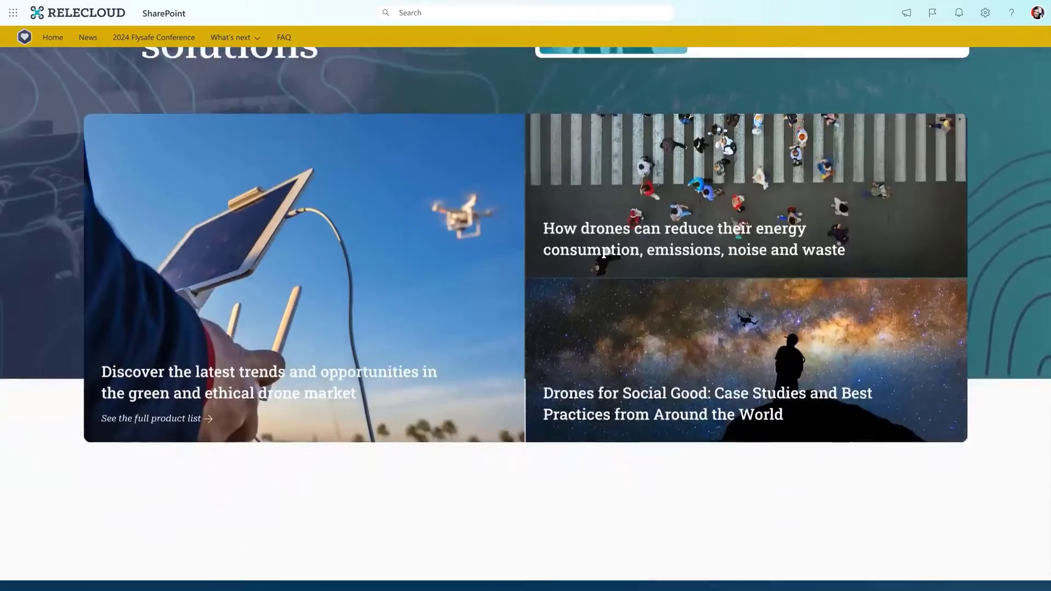
scroll(526, 295, "down", 8)
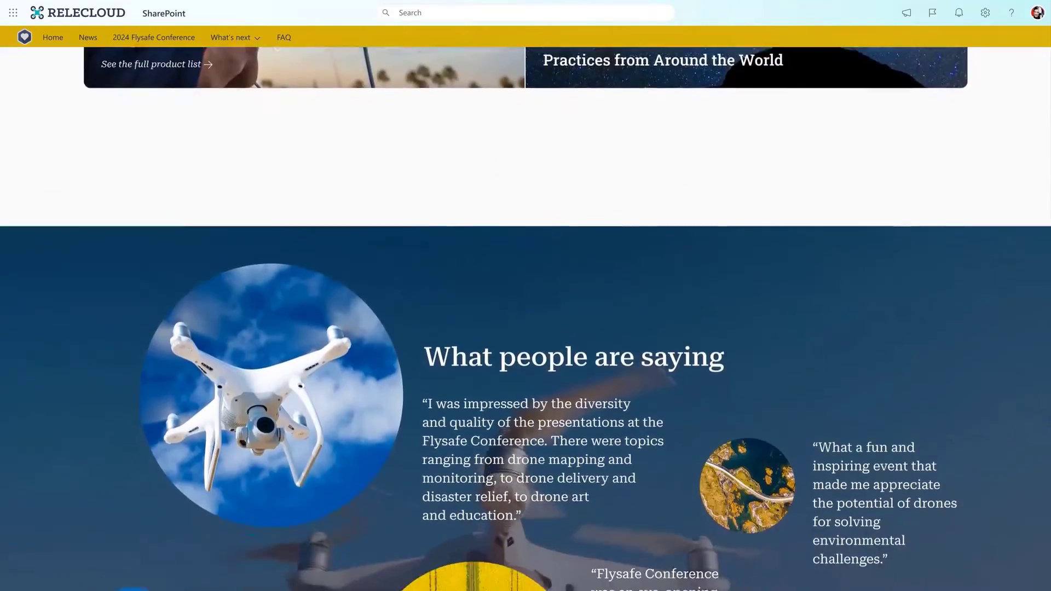
scroll(525, 295, "down", 4)
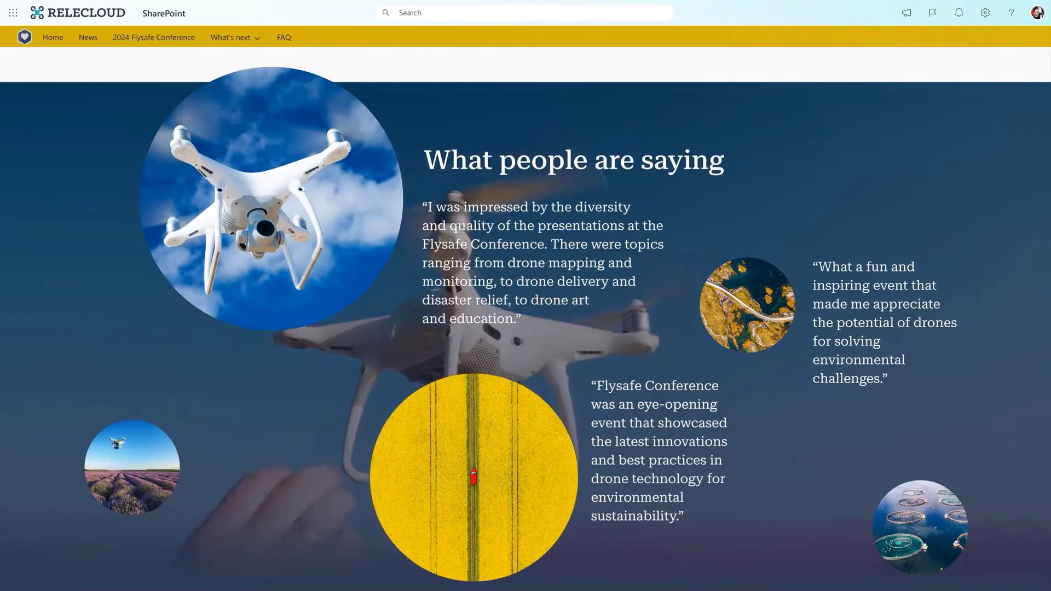
scroll(525, 295, "down", 8)
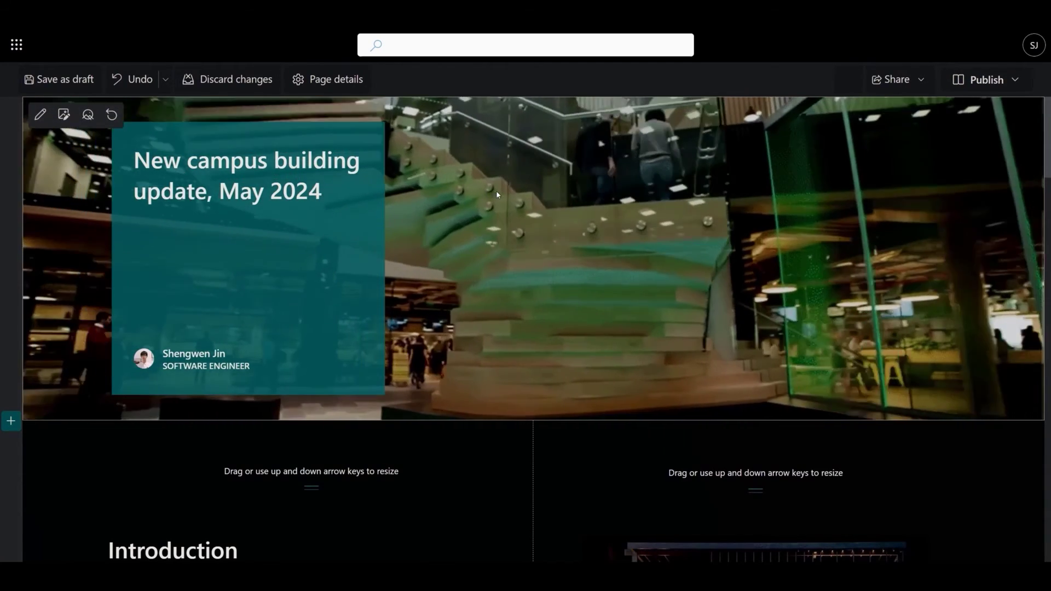
scroll(497, 195, "down", 2)
scroll(497, 192, "down", 2)
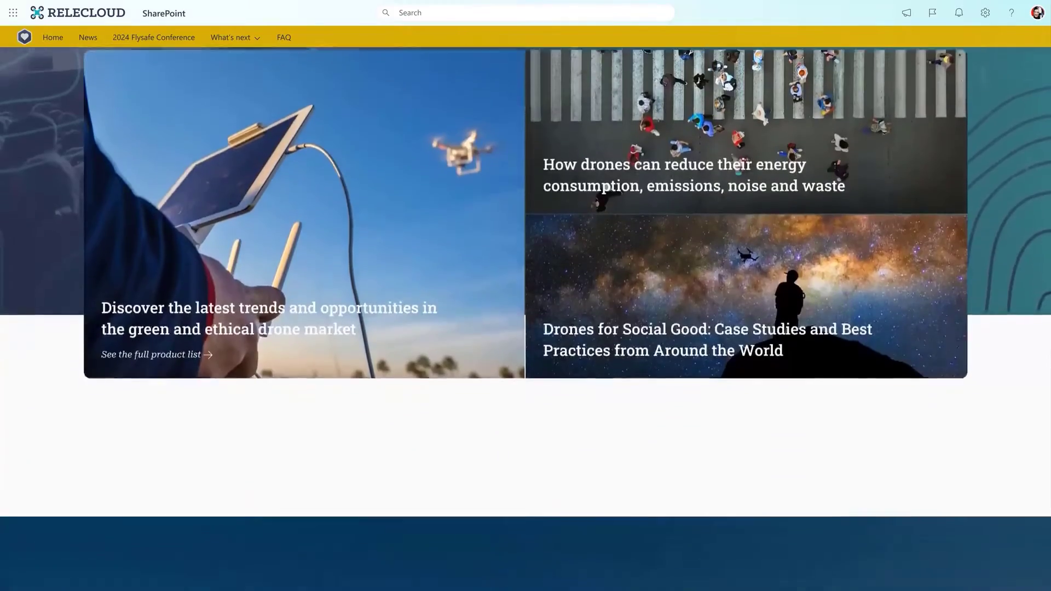
scroll(526, 295, "down", 4)
scroll(526, 296, "down", 5)
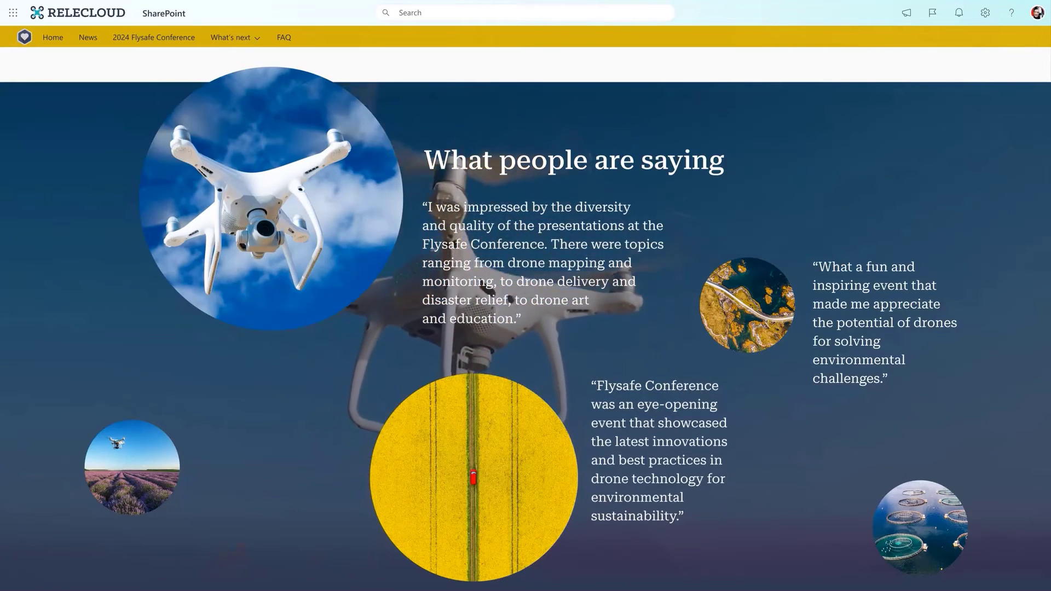
scroll(526, 296, "down", 5)
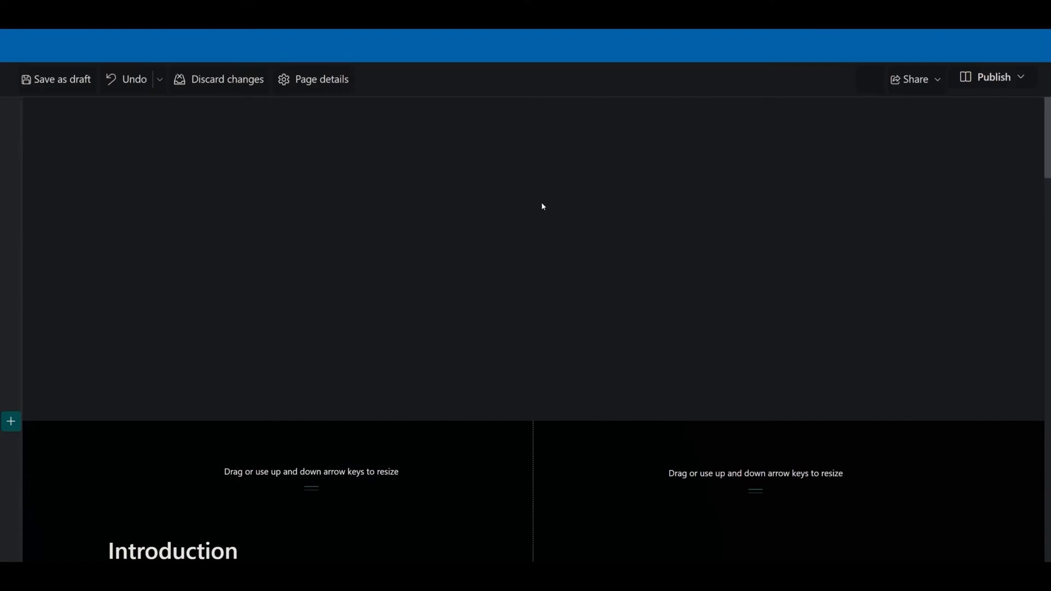